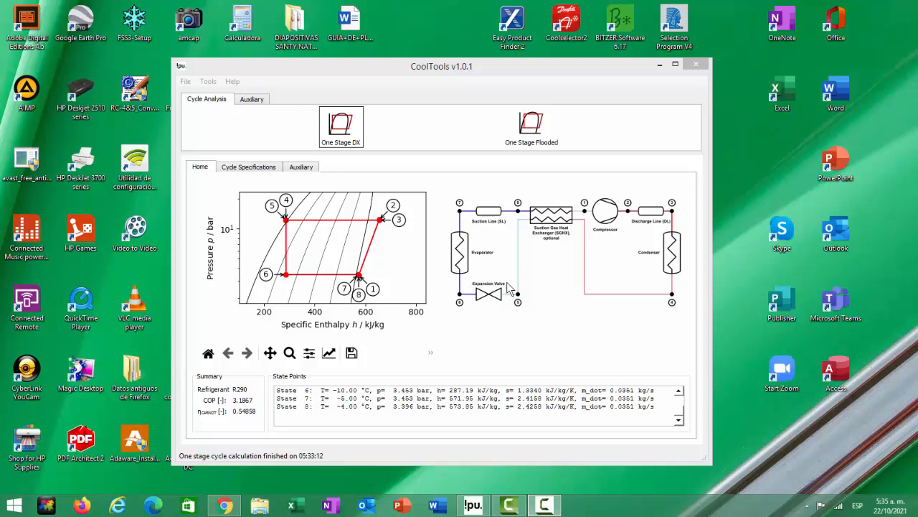
- Maximize the CoolTools window and open the cycle specifications of the One Stage DX cycle
left_click(675, 65)
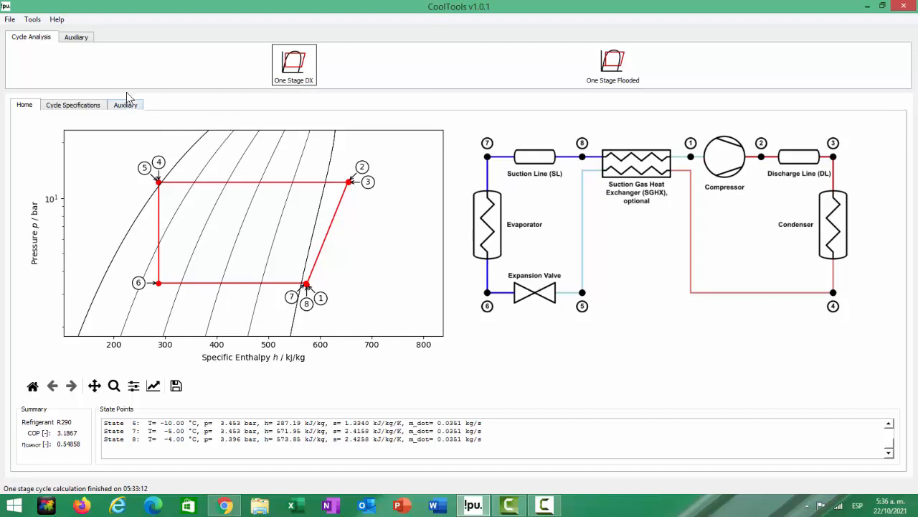
left_click(82, 45)
left_click(32, 40)
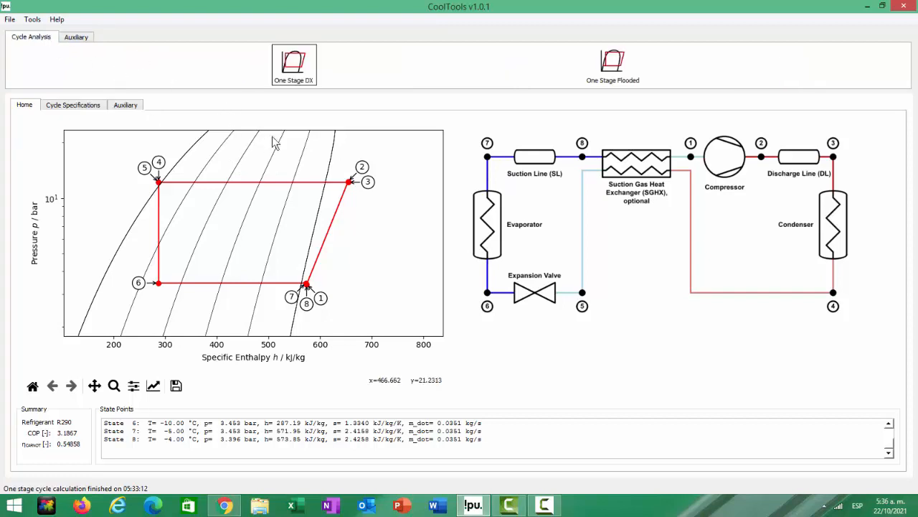
left_click(308, 77)
left_click(91, 110)
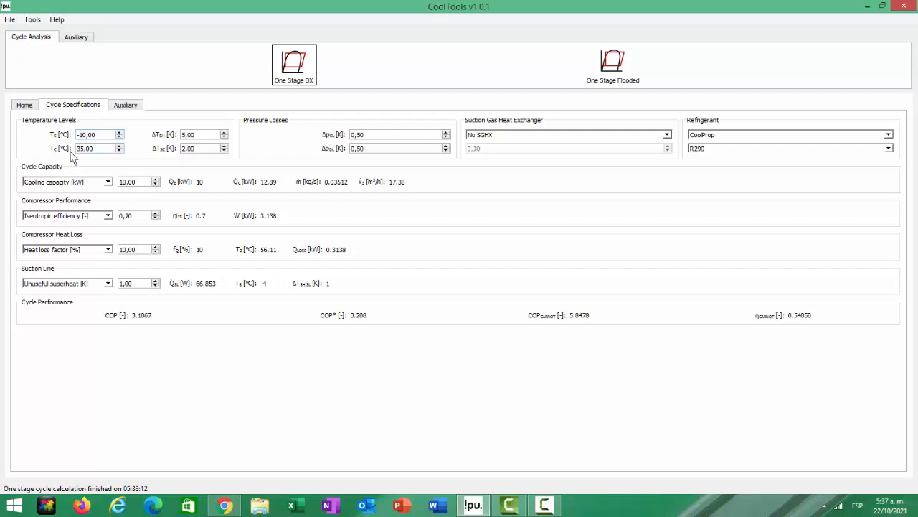
- Set the condensing temperature TC to 45 °C in the temperature levels
left_click(119, 145)
left_click(119, 145)
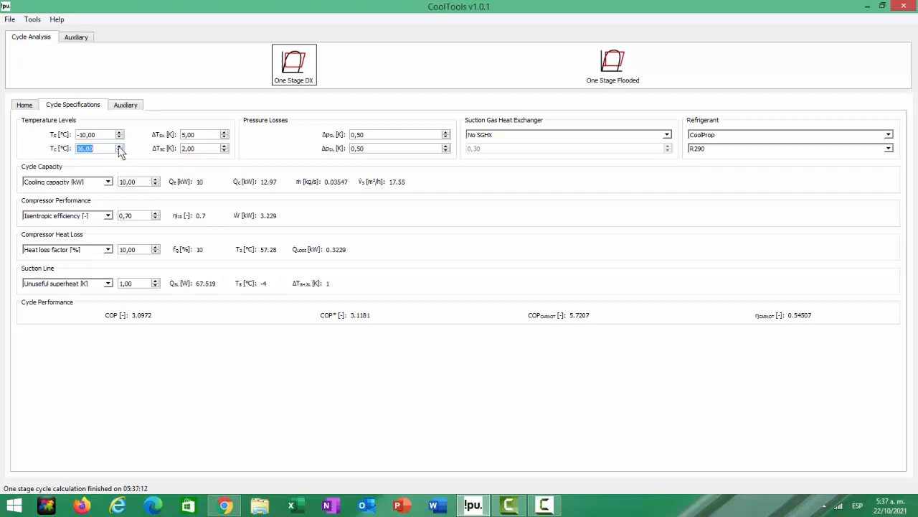
left_click(119, 145)
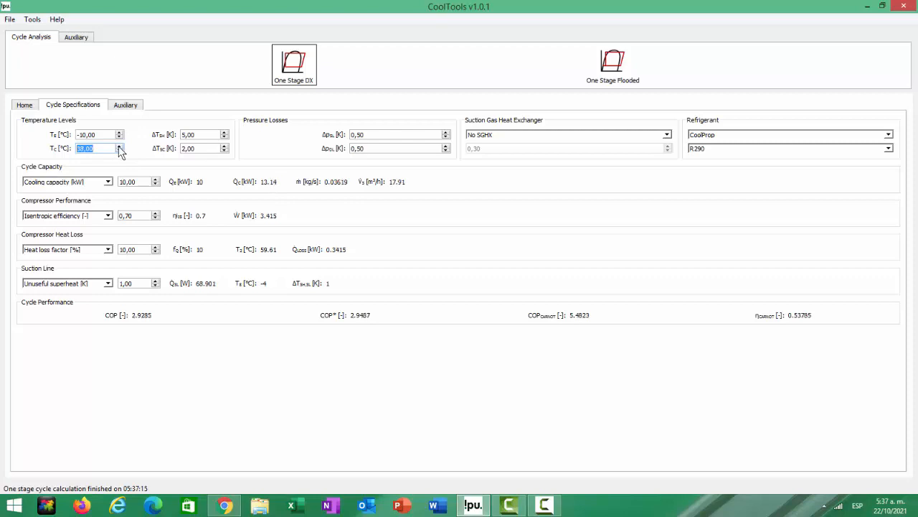
left_click(119, 145)
left_click(120, 145)
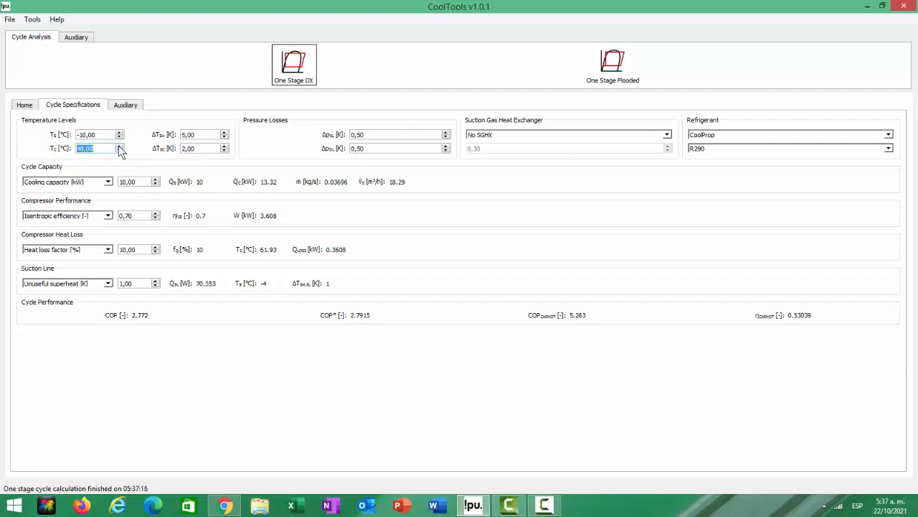
left_click(120, 145)
left_click(119, 145)
left_click(119, 145)
left_click(119, 145)
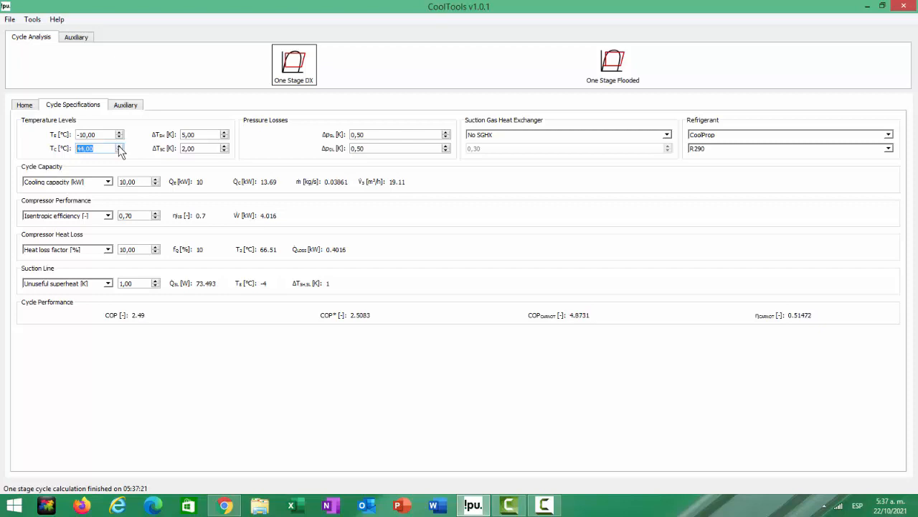
left_click(119, 145)
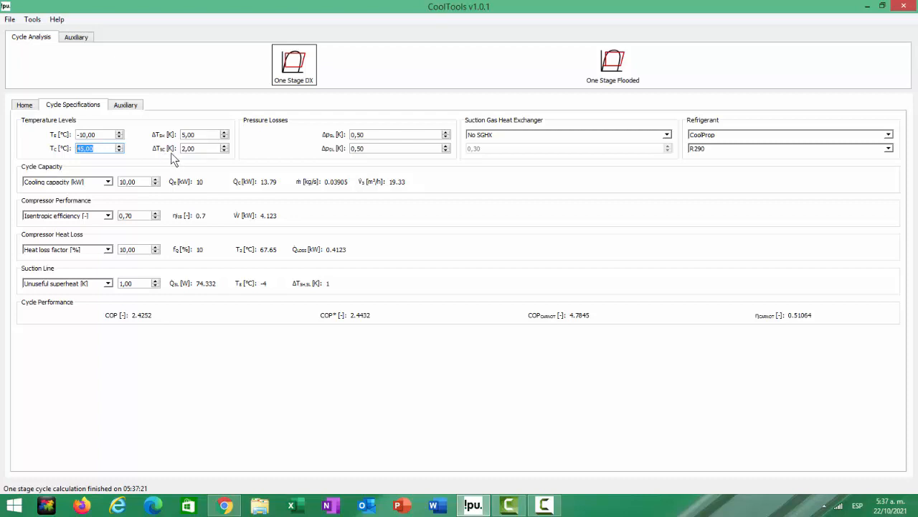
- Set the subcooling ΔTSC to 5 K and the suction and discharge line pressure losses to 0 K each
left_click(224, 146)
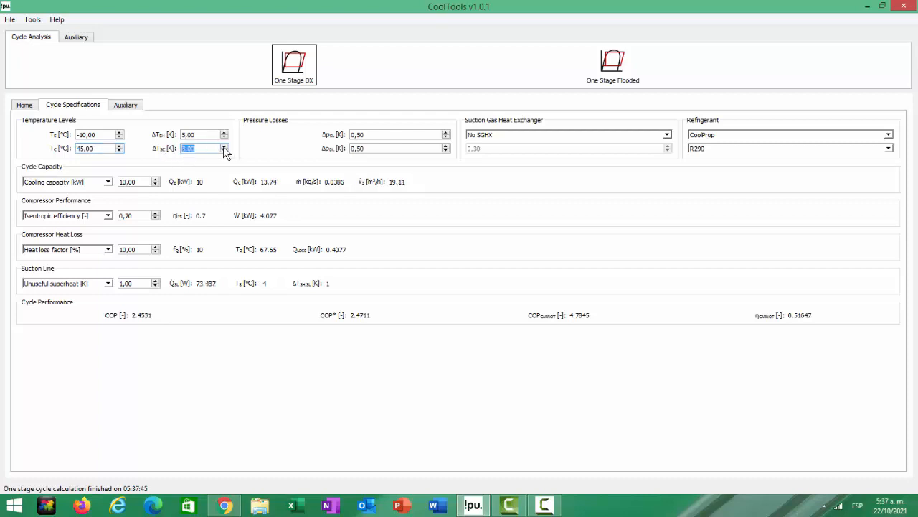
left_click(223, 147)
left_click(223, 146)
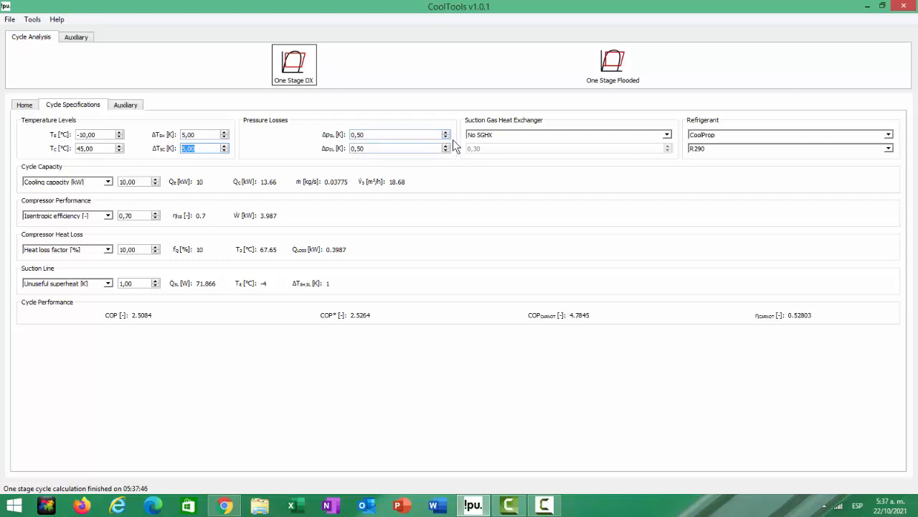
key("Tab")
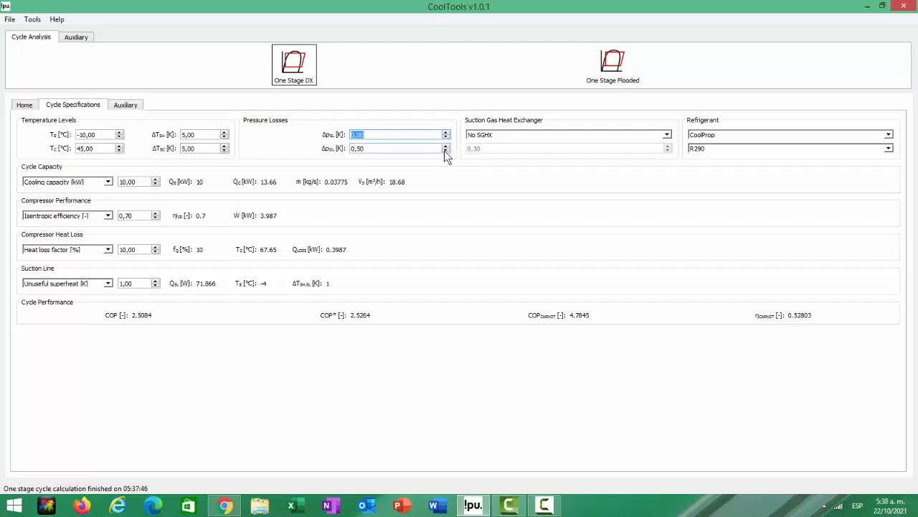
left_click(445, 152)
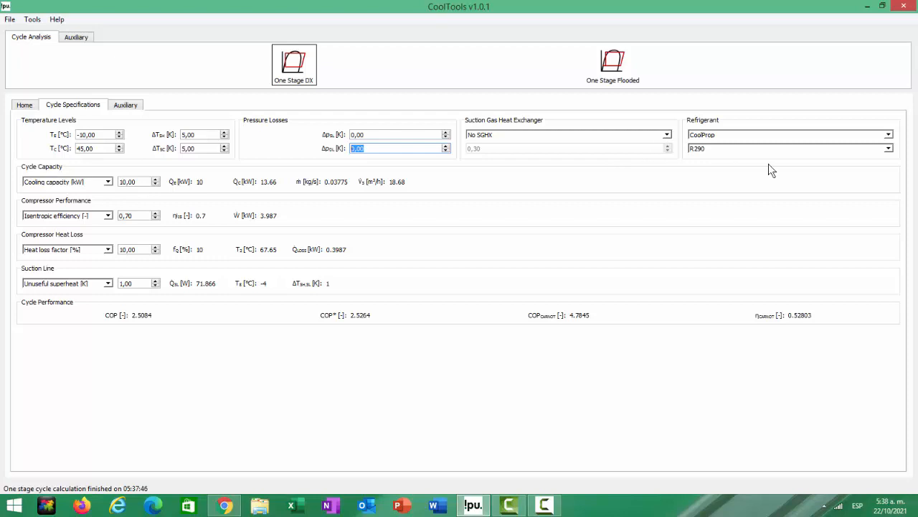
- Choose R134a as the refrigerant of the cycle, keeping CoolProp as the property source
left_click(888, 150)
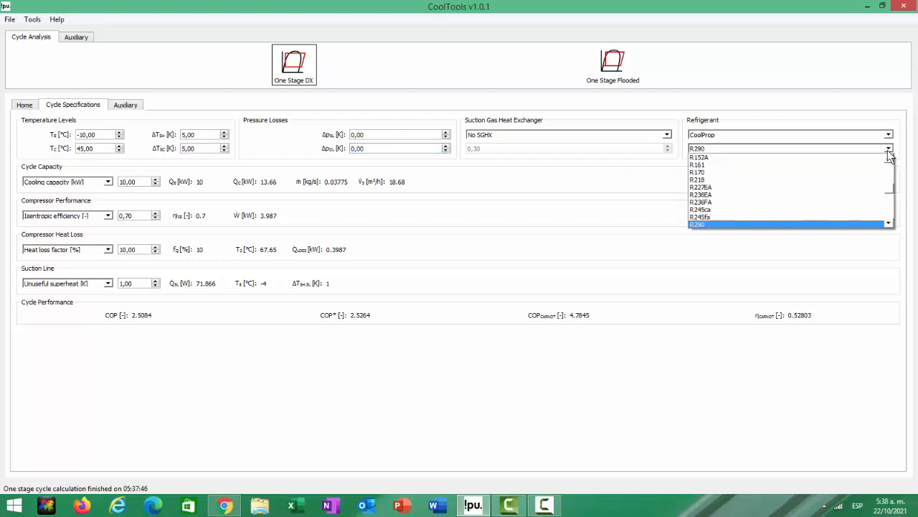
scroll(890, 190, "up", 1)
left_click_drag(888, 186, 888, 183)
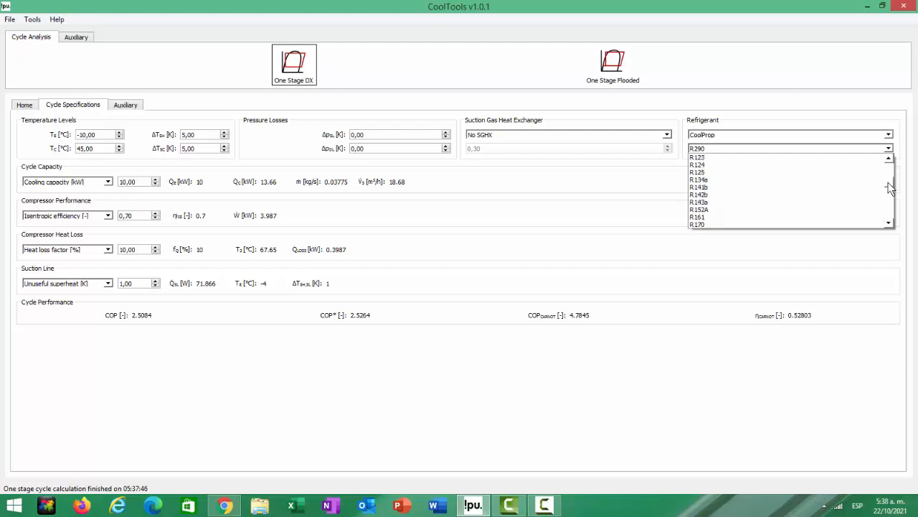
left_click(731, 181)
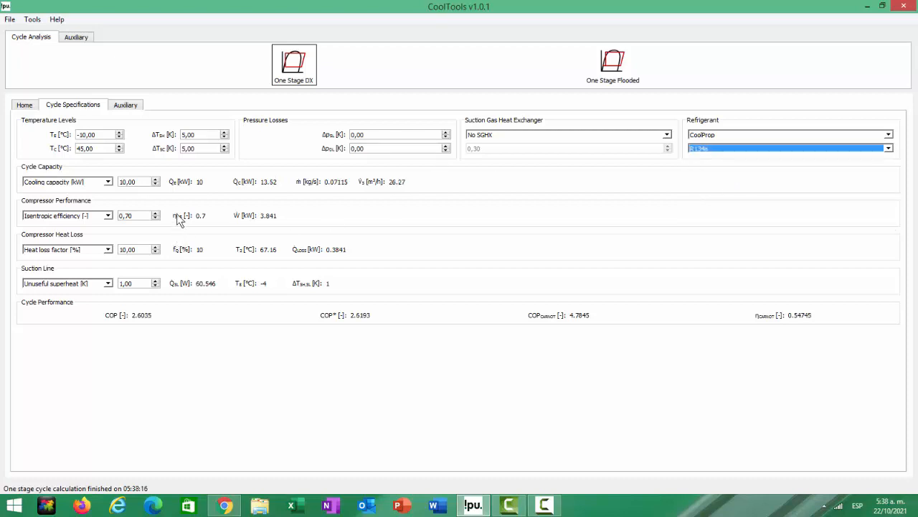
- Set the cooling capacity of the cycle to 3 kW
left_click(124, 182)
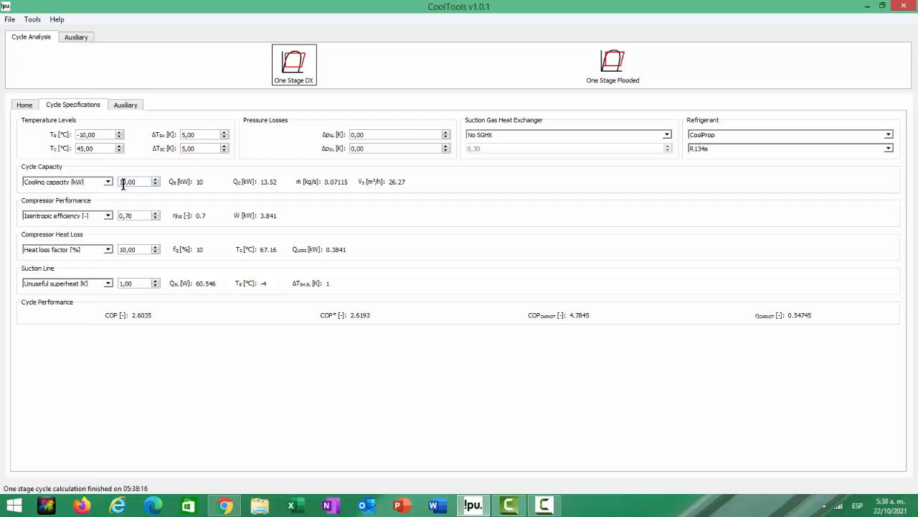
key("BackSpace")
type("3")
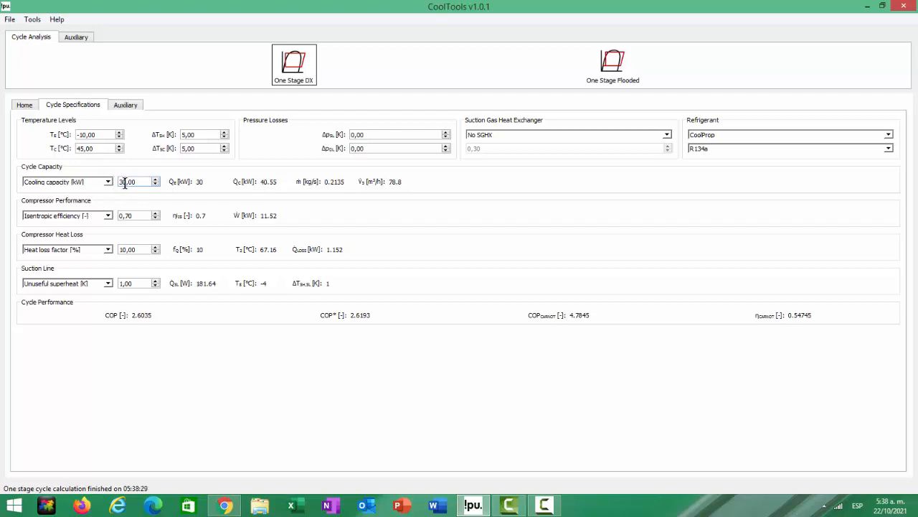
left_click(125, 182)
key("BackSpace")
- Define the compressor heat loss by discharge temperature and set it to 80 °C
left_click(109, 250)
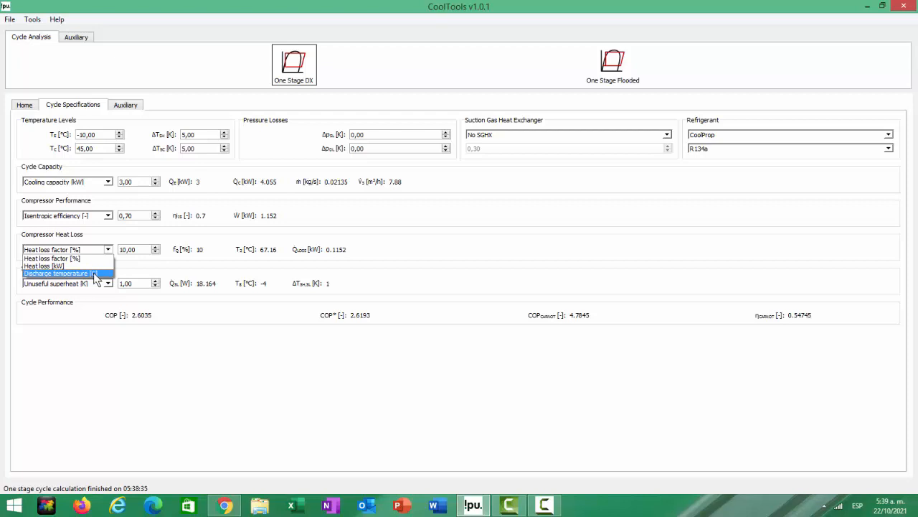
key("Escape")
key("Down")
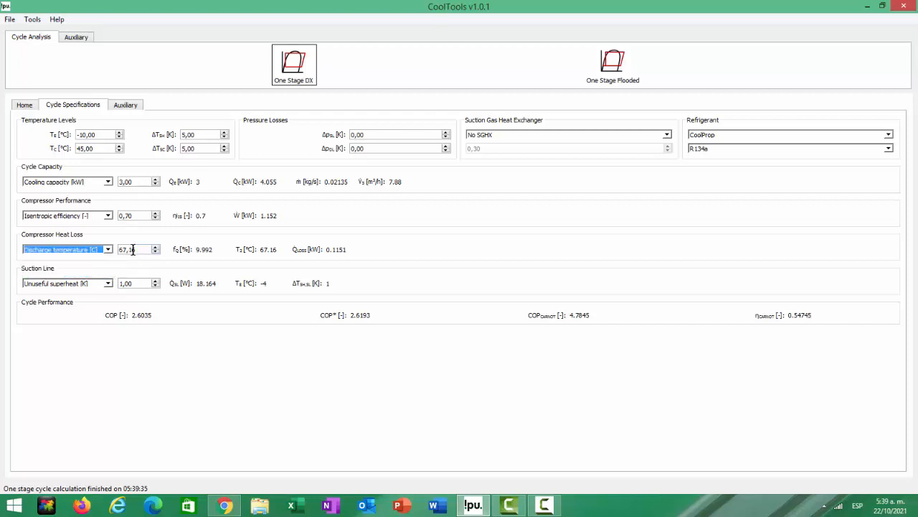
left_click_drag(139, 250, 117, 252)
type("80")
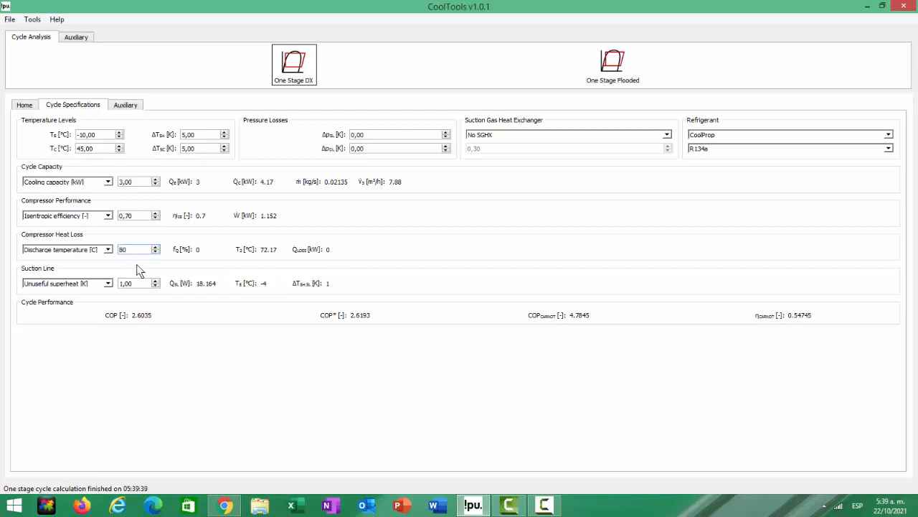
key("Return")
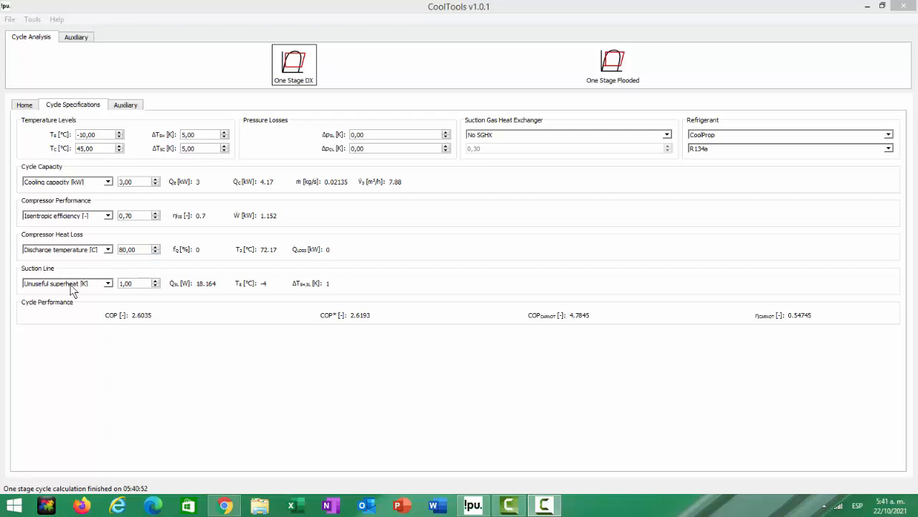
- Keep the suction line defined by unuseful superheat and set it to 10 K
left_click(70, 288)
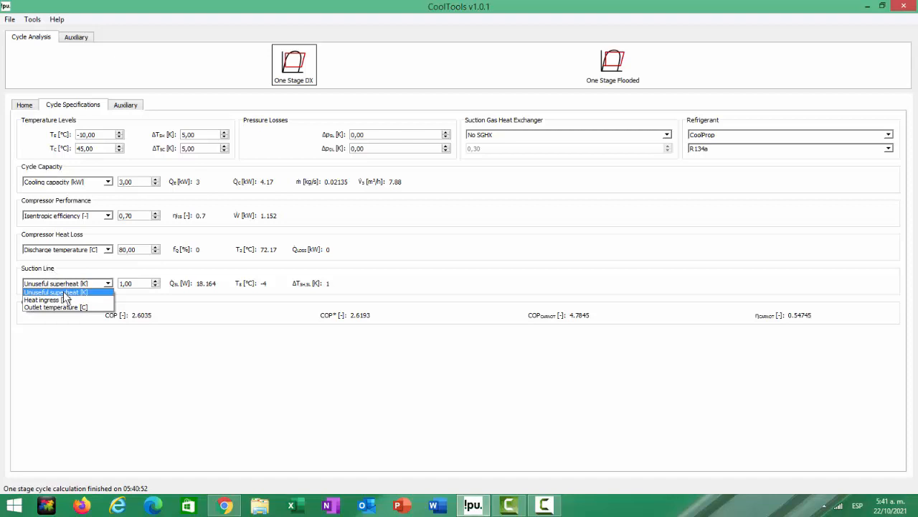
left_click(64, 292)
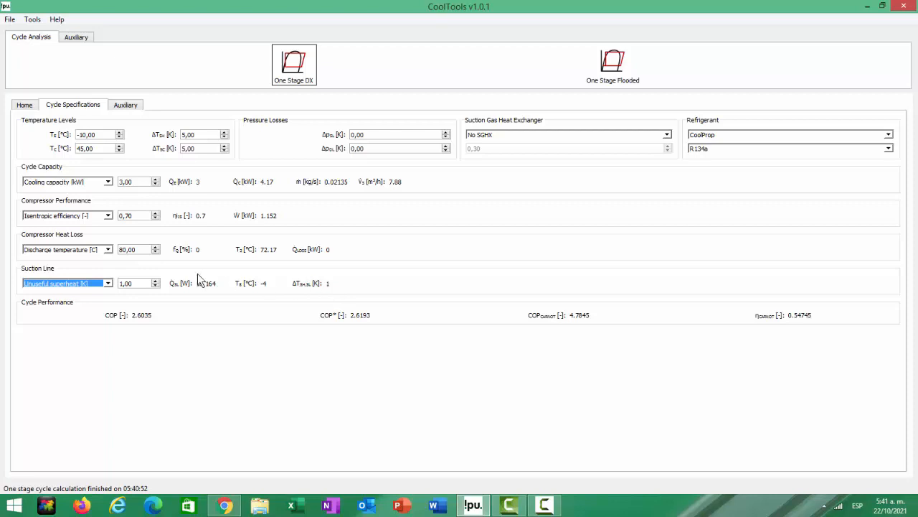
left_click(155, 280)
left_click(155, 280)
left_click(155, 281)
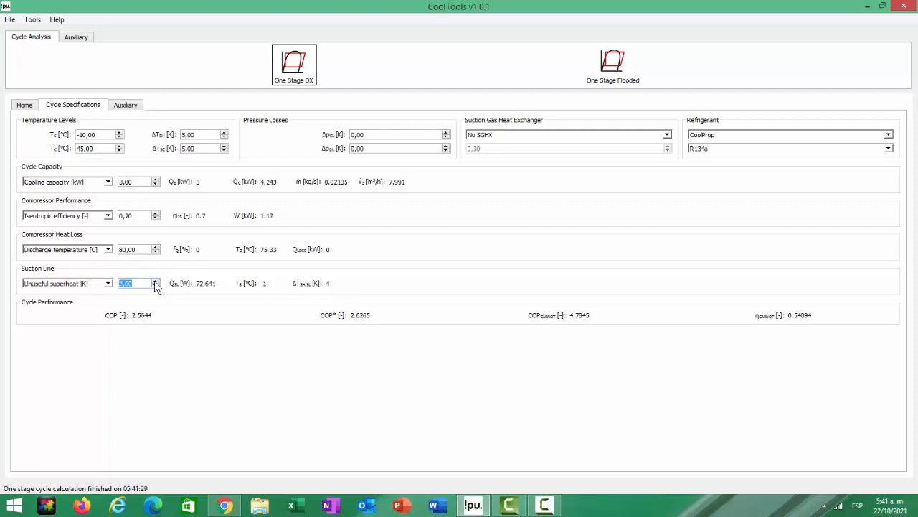
left_click(155, 280)
left_click(155, 280)
left_click(155, 280)
left_click(155, 281)
left_click(155, 280)
left_click(155, 280)
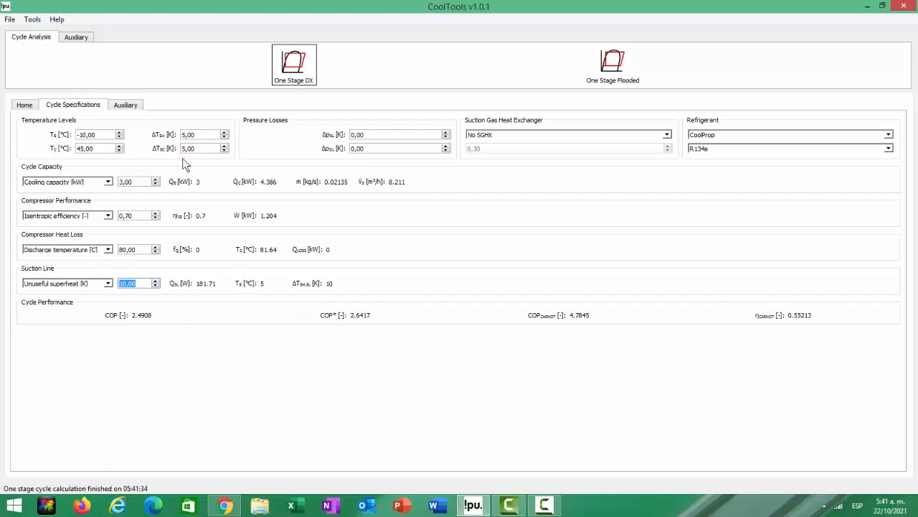
- Set the compressor's volumetric efficiency to 0.90 in the auxiliary calculations and return to the cycle specifications
left_click(130, 107)
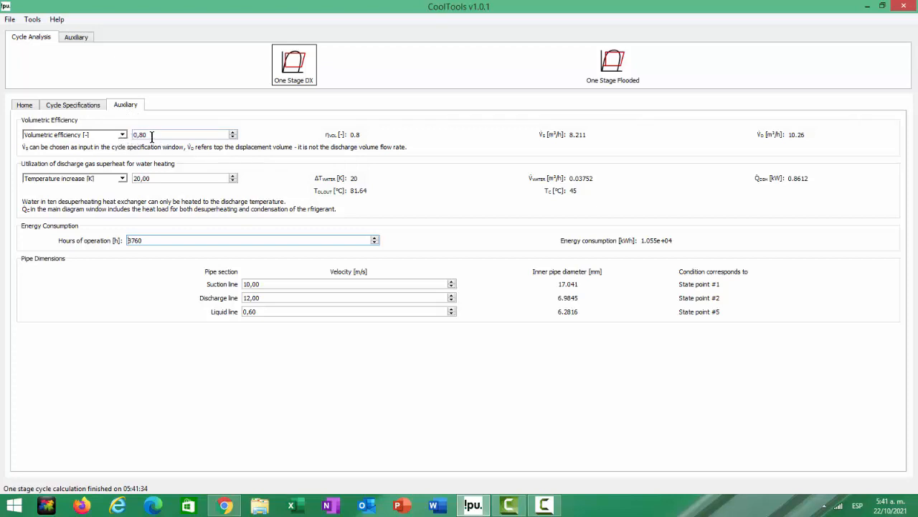
left_click(232, 132)
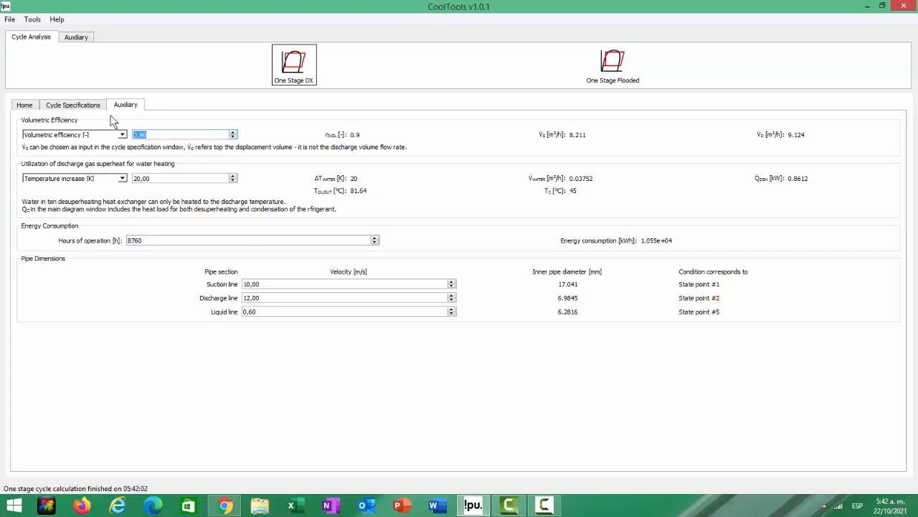
left_click(91, 105)
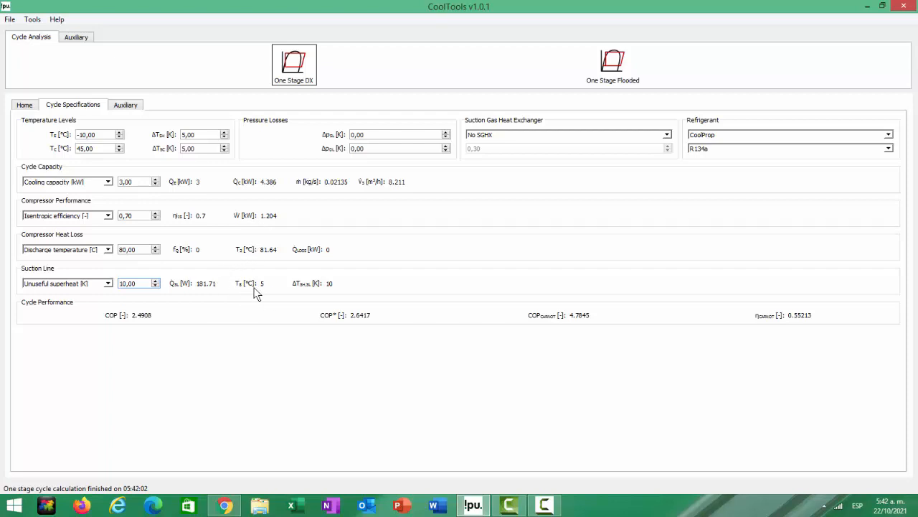
- Examine the cycle's pressure-enthalpy diagram and read through the values of state points 1 to 8
left_click(25, 105)
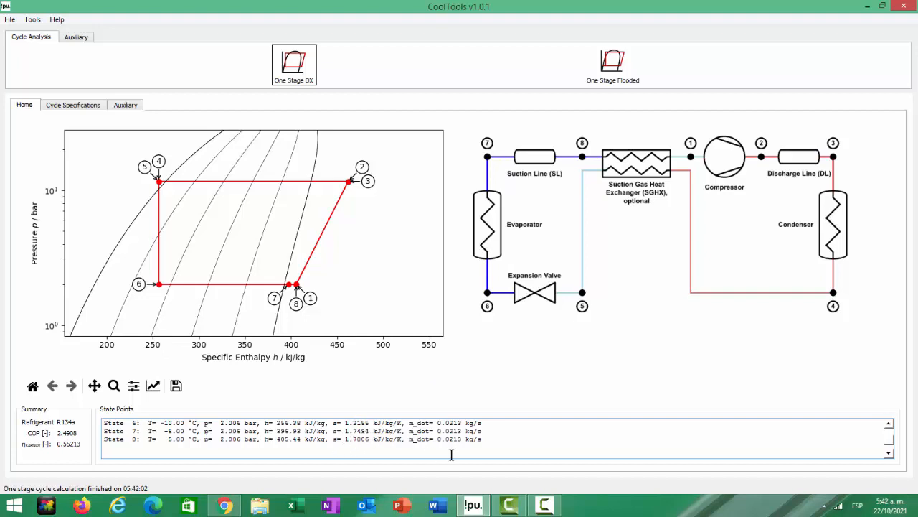
scroll(452, 454, "up", 1)
scroll(452, 454, "up", 1)
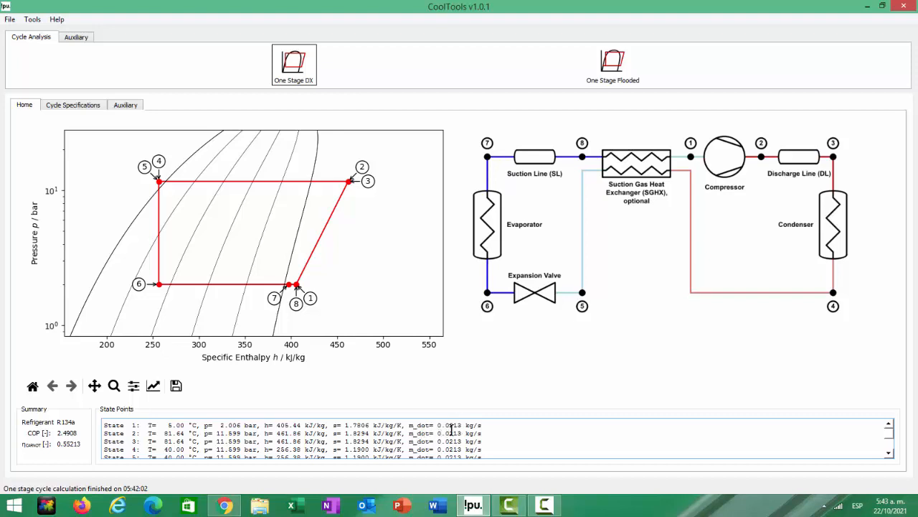
scroll(460, 430, "down", 3)
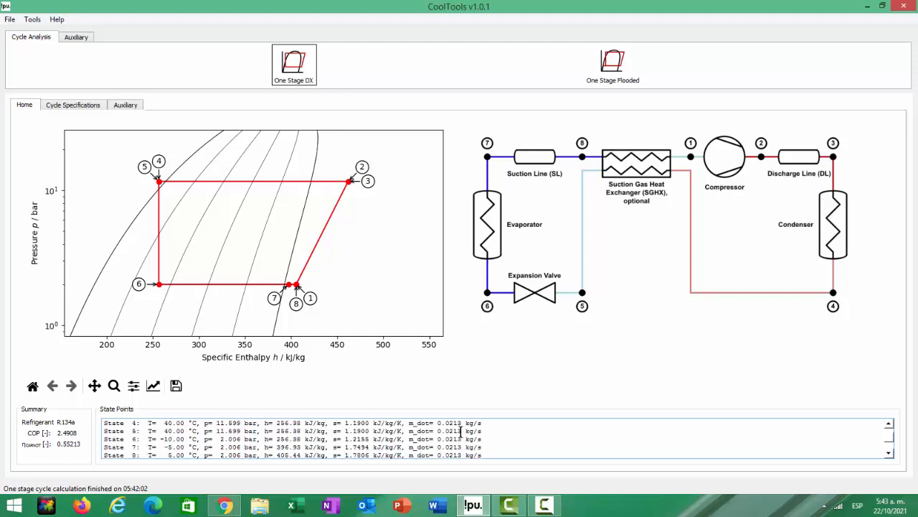
scroll(461, 431, "up", 3)
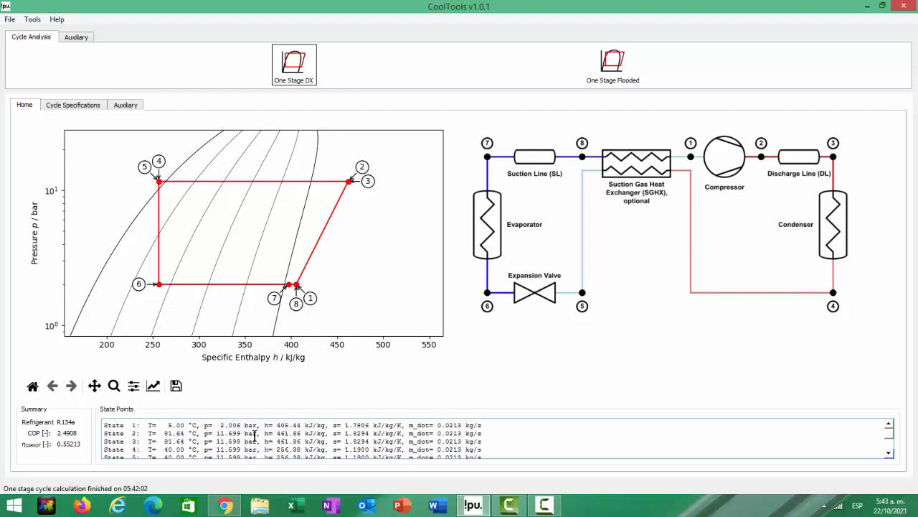
scroll(254, 434, "down", 3)
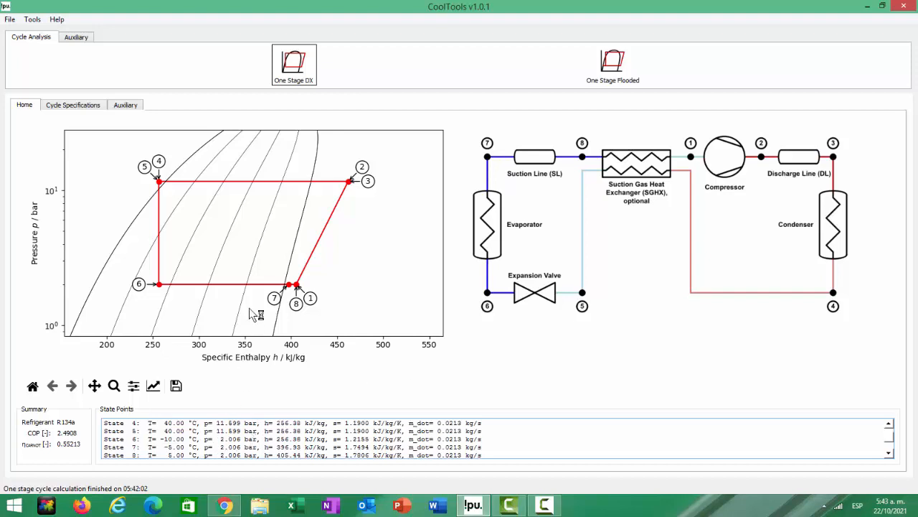
- Pan the pressure-enthalpy diagram to shift the plotted cycle slightly up and to the right
left_click(94, 386)
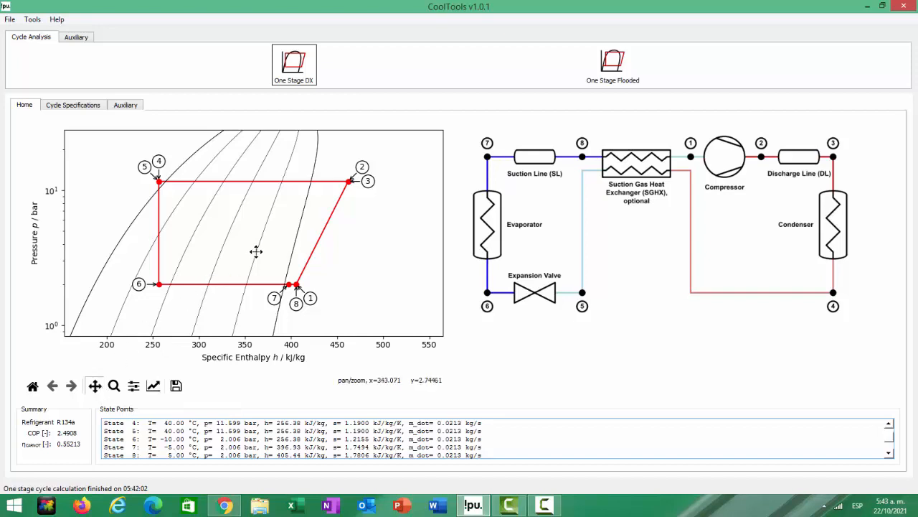
left_click_drag(256, 250, 277, 242)
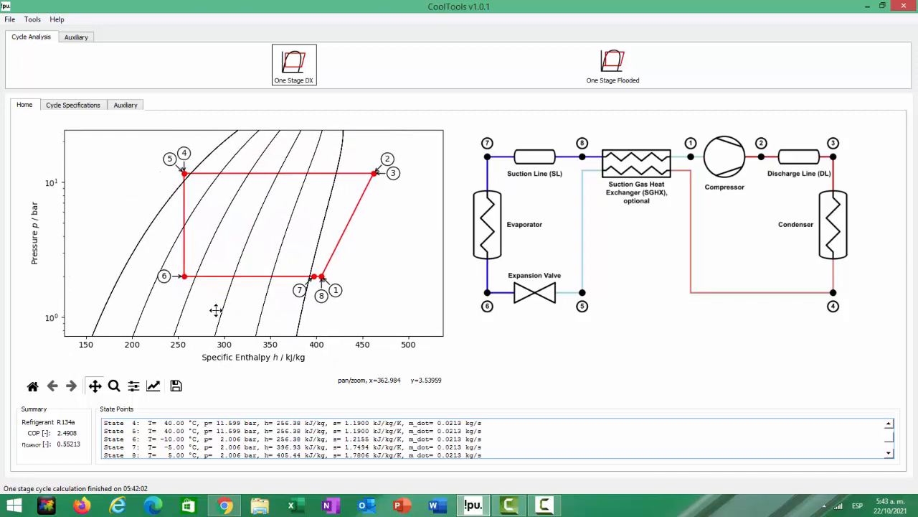
- Zoom the pressure-enthalpy diagram in on state points 7, 8 and 1, and check the subplot border and spacing settings without changing them
left_click(113, 386)
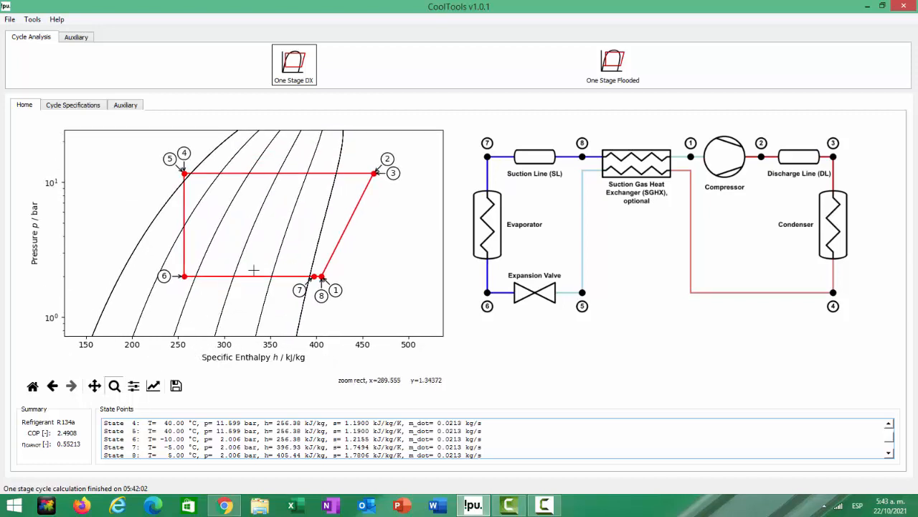
left_click_drag(282, 256, 373, 313)
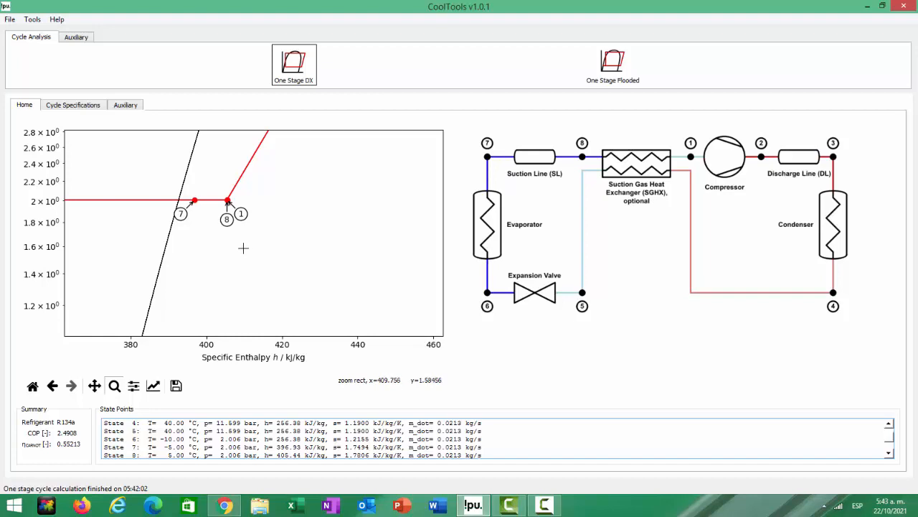
left_click(134, 387)
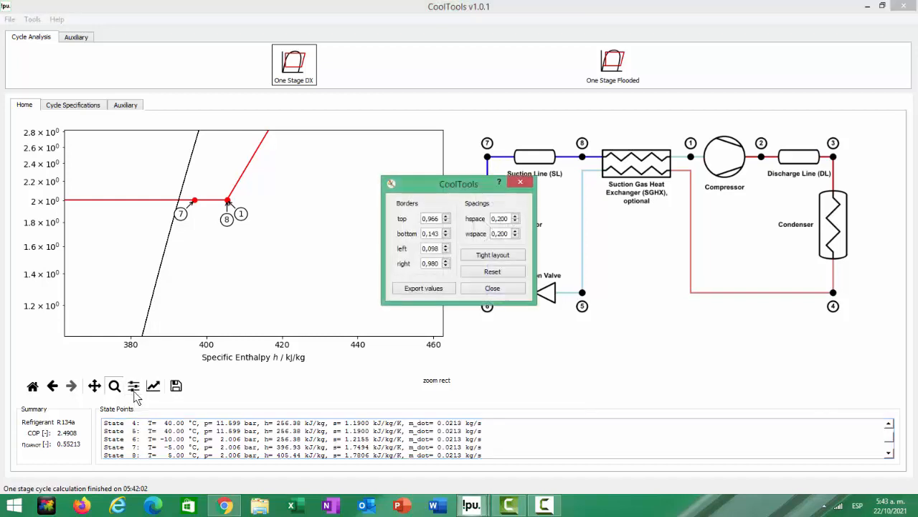
left_click(520, 183)
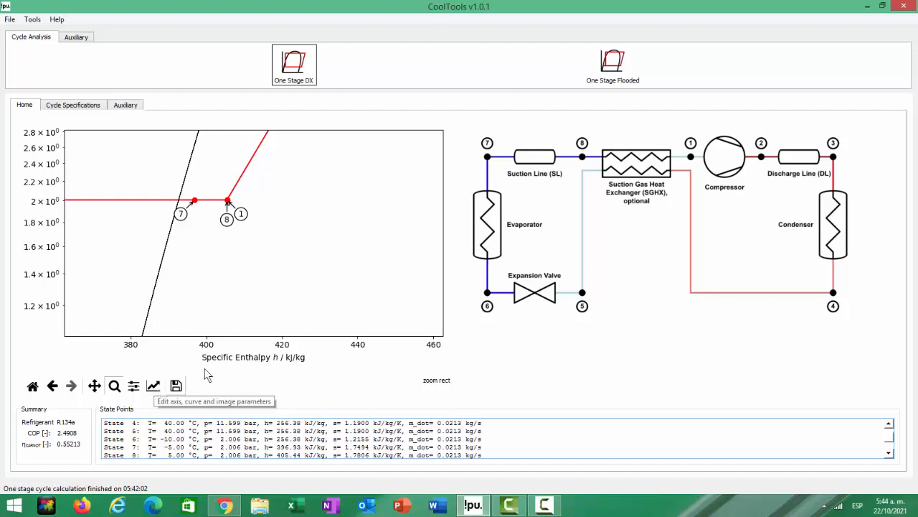
- Leave zoom mode and pan the enlarged diagram so state points 7, 8 and 1 shift to the lower right of the plot
left_click(115, 387)
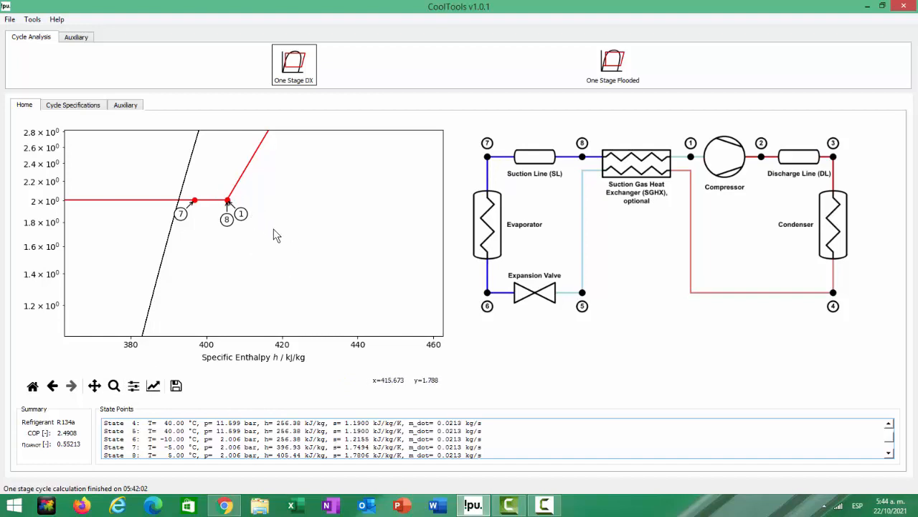
left_click(95, 388)
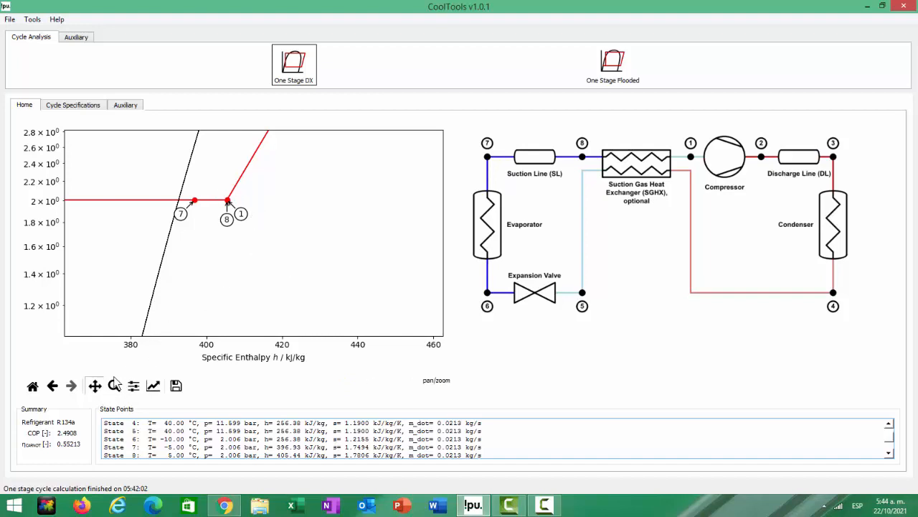
left_click_drag(268, 244, 329, 252)
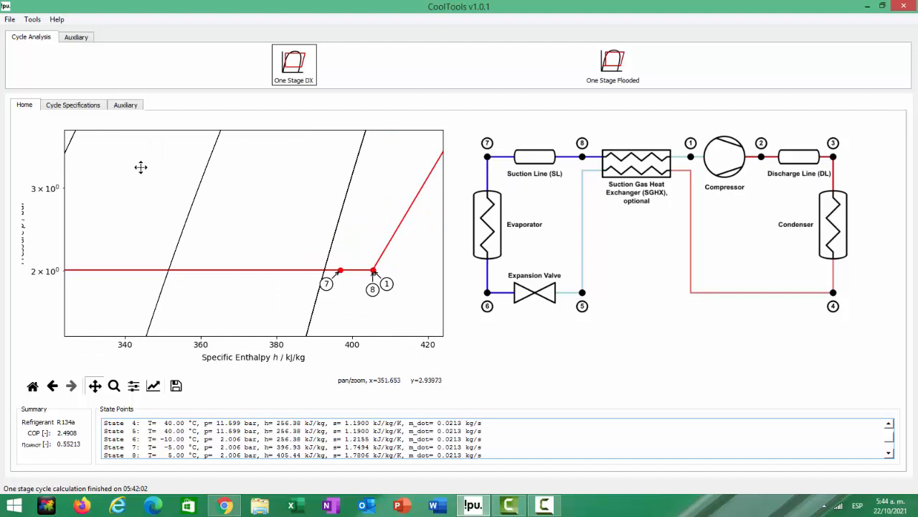
- Review the cycle specifications and the auxiliary calculations, and return to the pressure-enthalpy diagram and cycle schematic
left_click(89, 108)
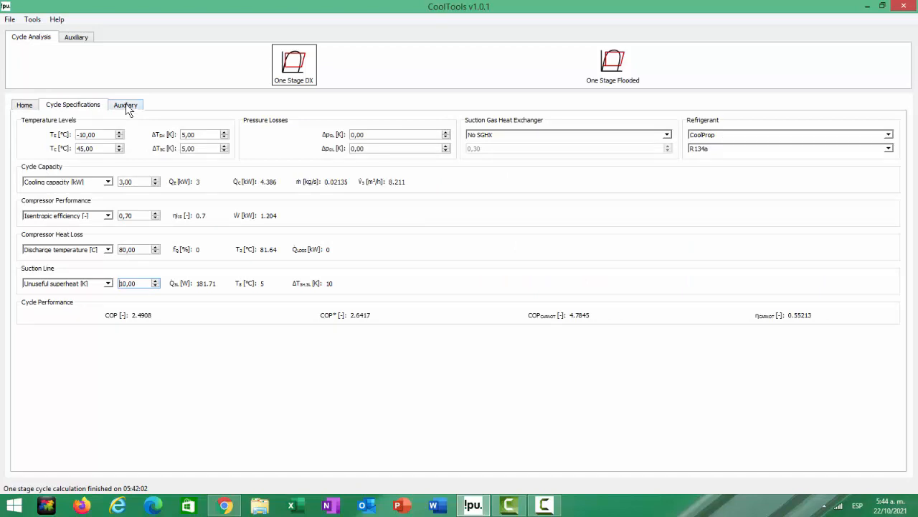
left_click(126, 105)
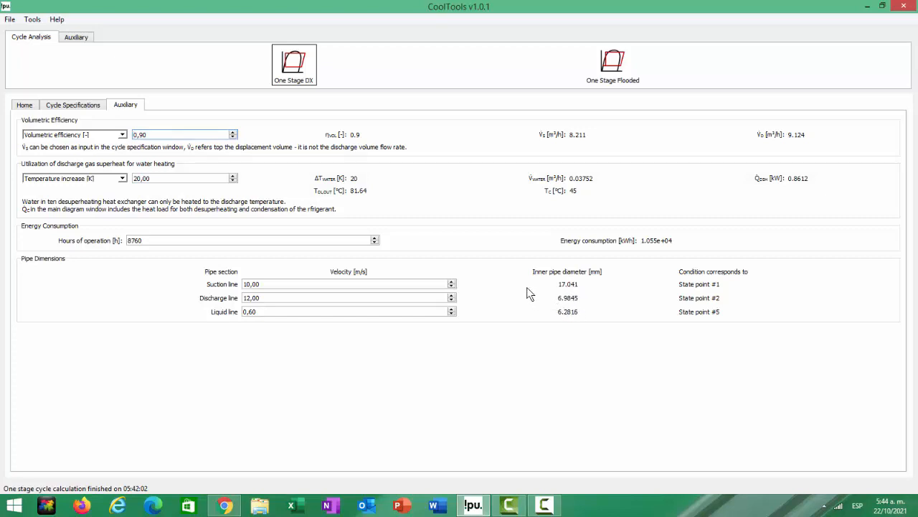
left_click(73, 105)
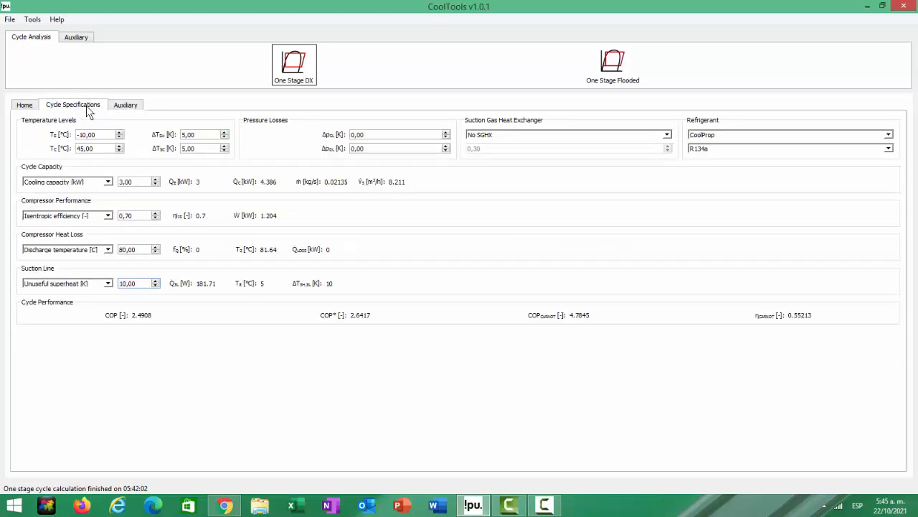
left_click(25, 106)
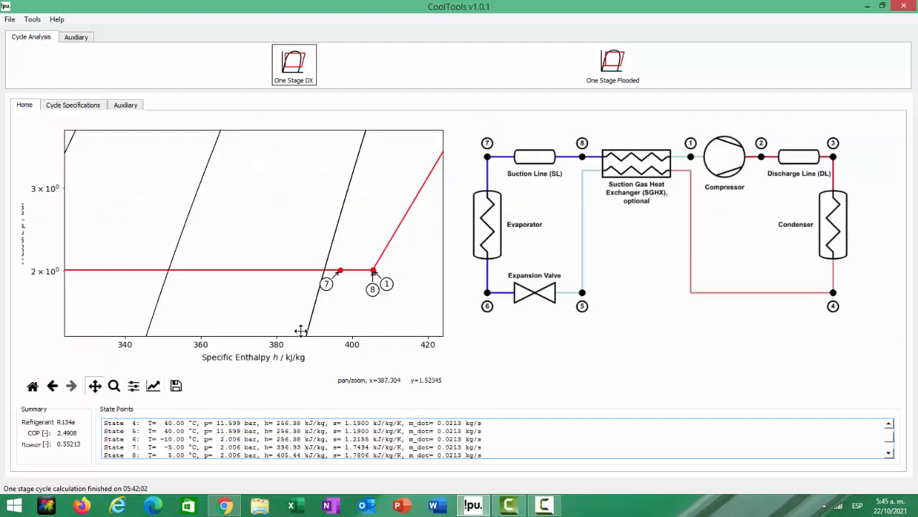